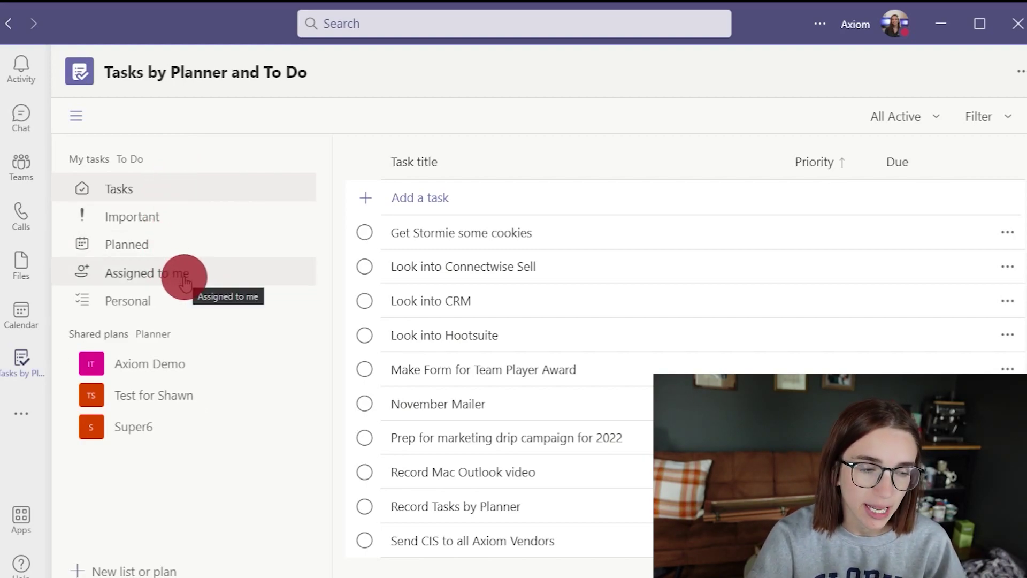
- Set the priority of the cookies task in the Tasks list to Important
{"action": "left_click", "coordinate": [186, 309]}
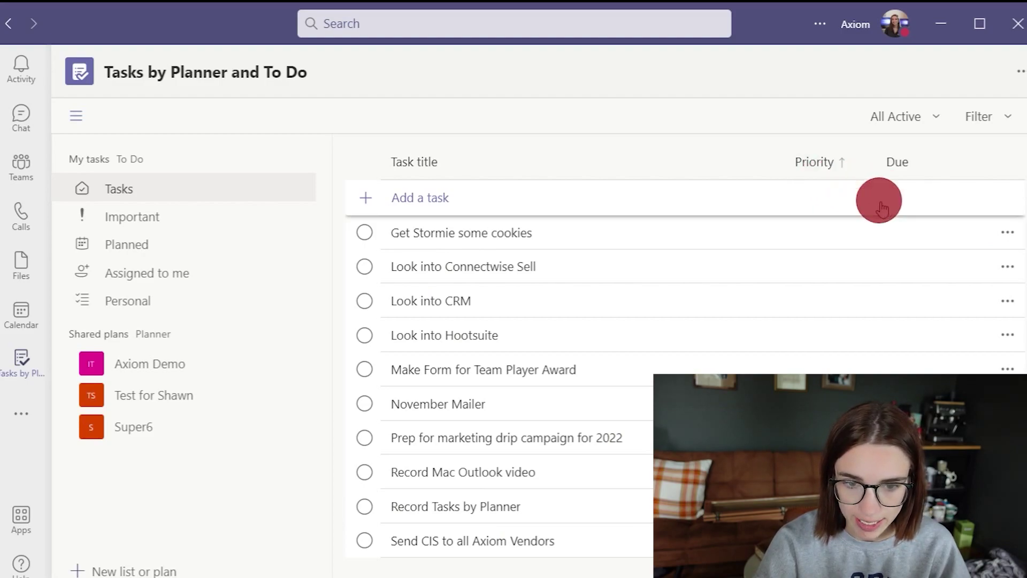
{"action": "left_click", "coordinate": [1006, 245]}
{"action": "mouse_move", "coordinate": [945, 299]}
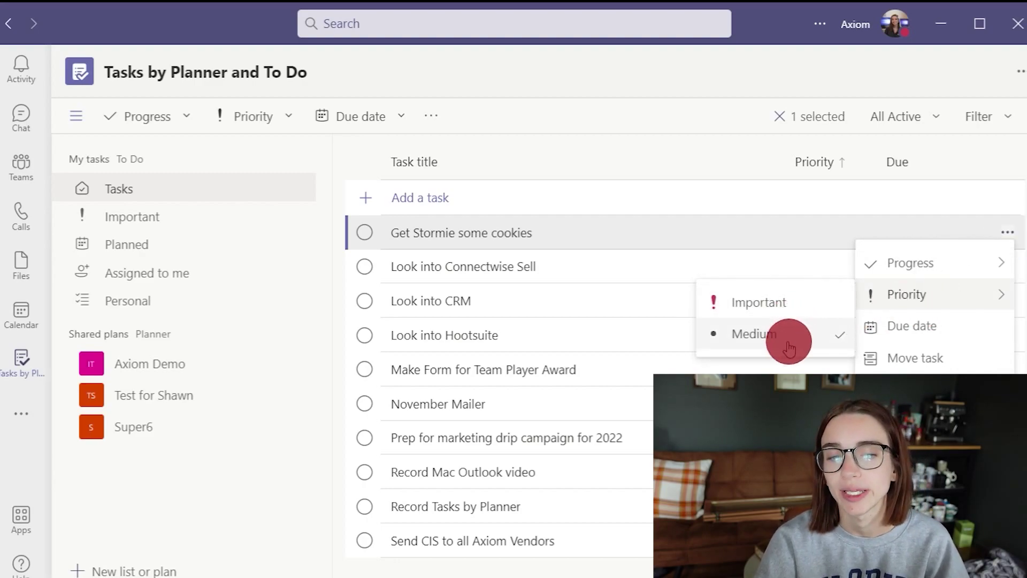
{"action": "left_click", "coordinate": [780, 305]}
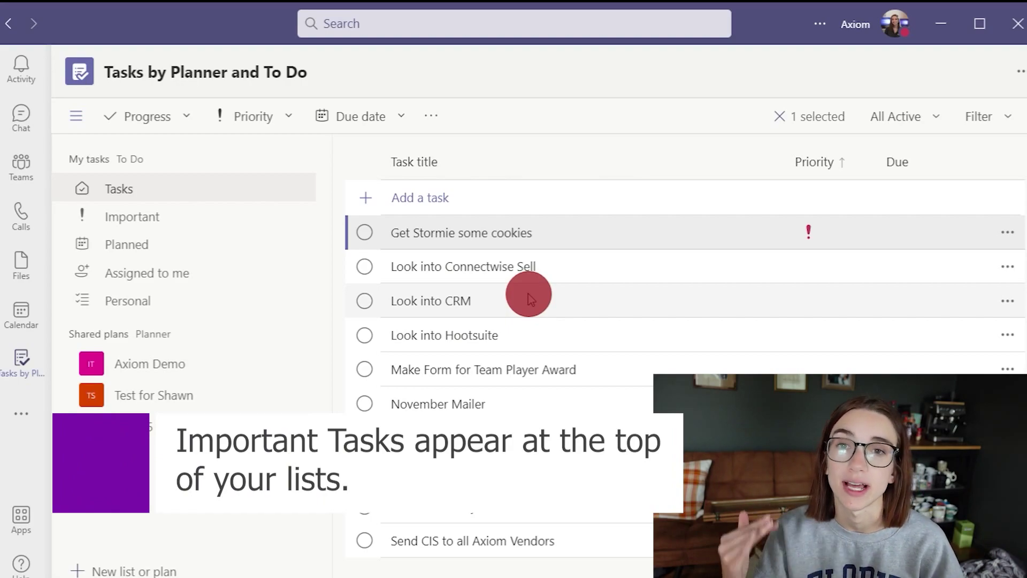
{"action": "left_click", "coordinate": [1008, 232]}
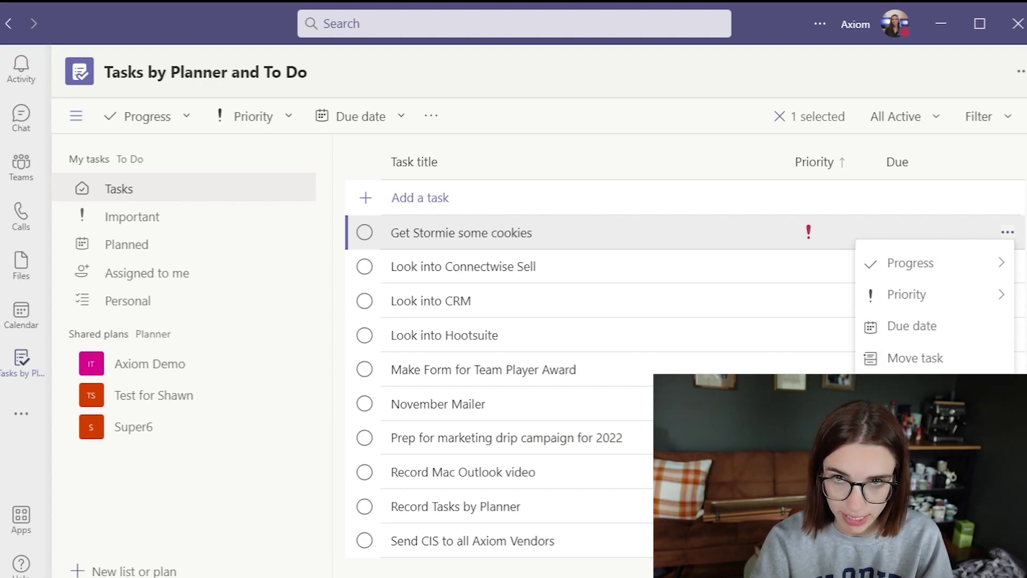
{"action": "left_click", "coordinate": [745, 249]}
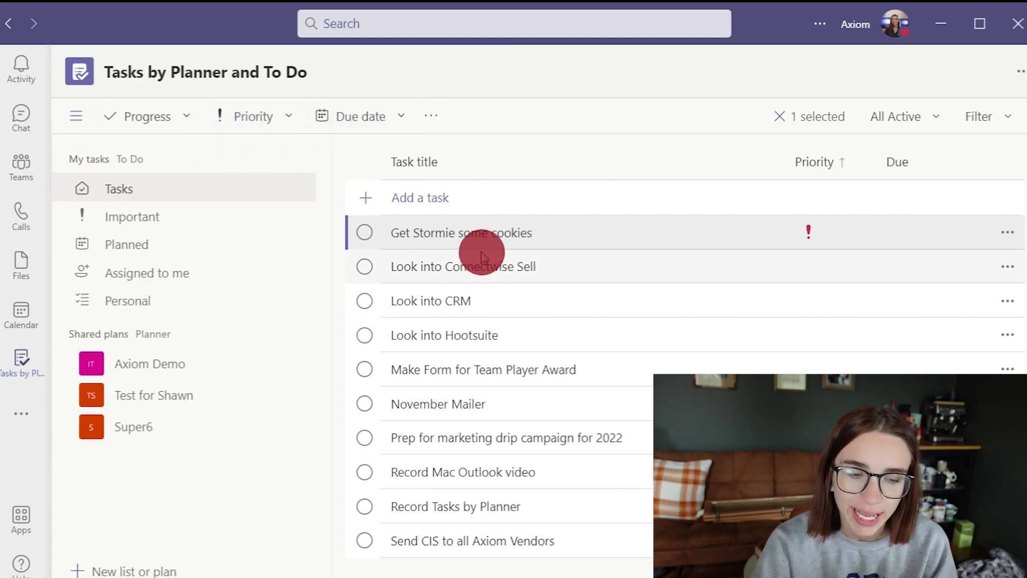
- Add the checklist items "Order the cookies" and an email reminder to the cookies task, marking the ordering item complete
{"action": "left_click", "coordinate": [523, 233]}
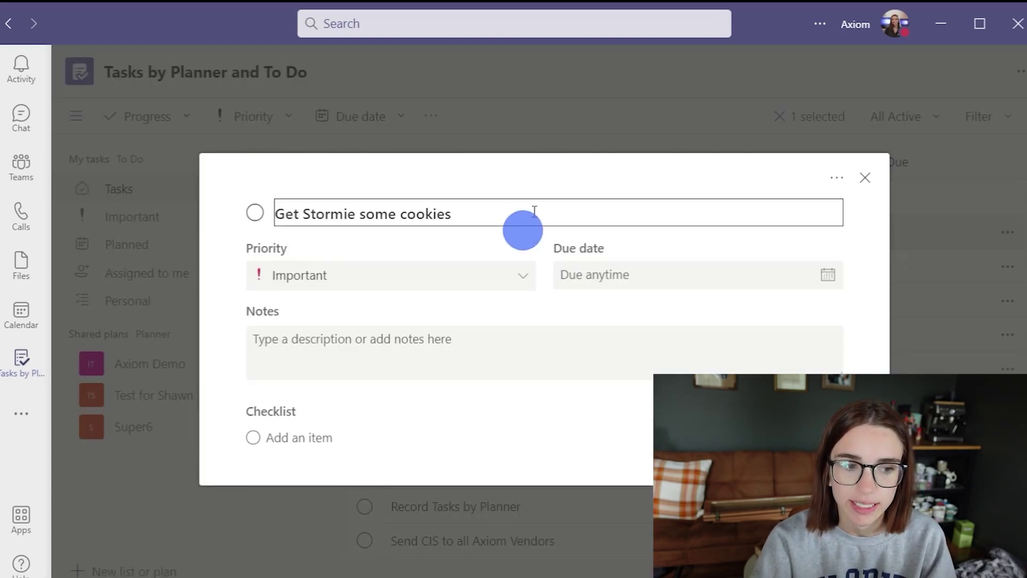
{"action": "left_click", "coordinate": [310, 433]}
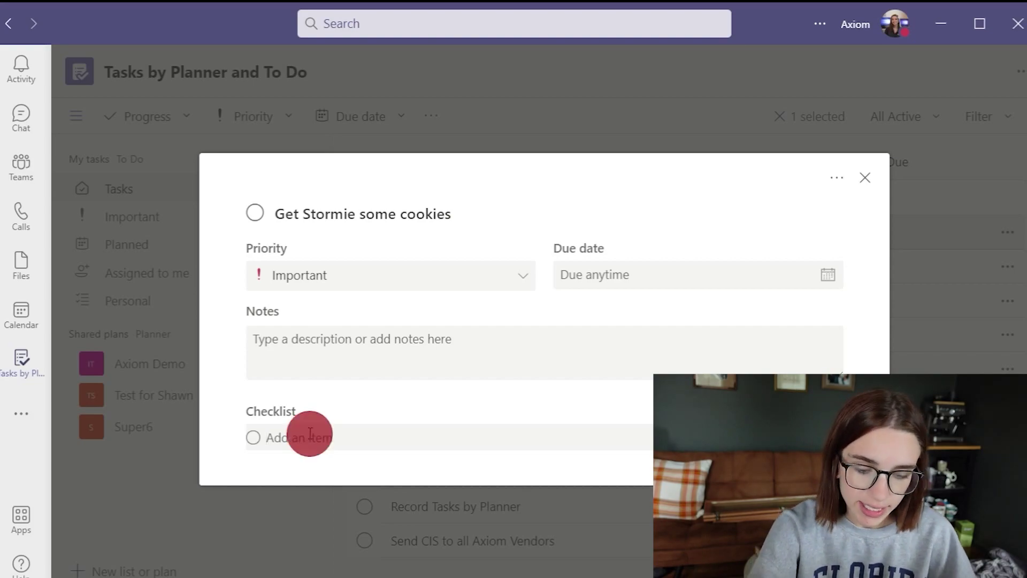
{"action": "type", "text": "Order"}
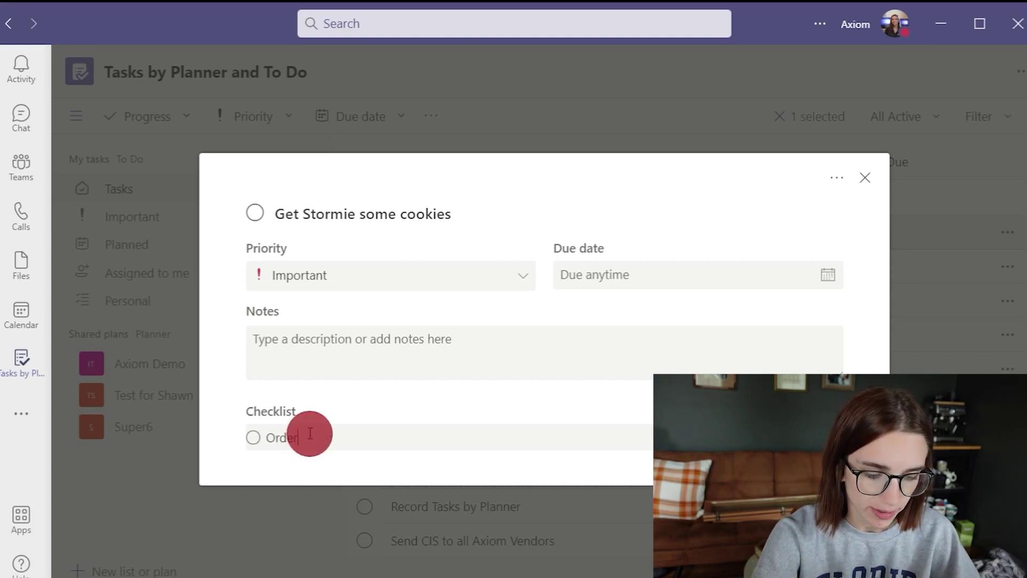
{"action": "type", "text": " the cookies"}
{"action": "key", "text": "Return"}
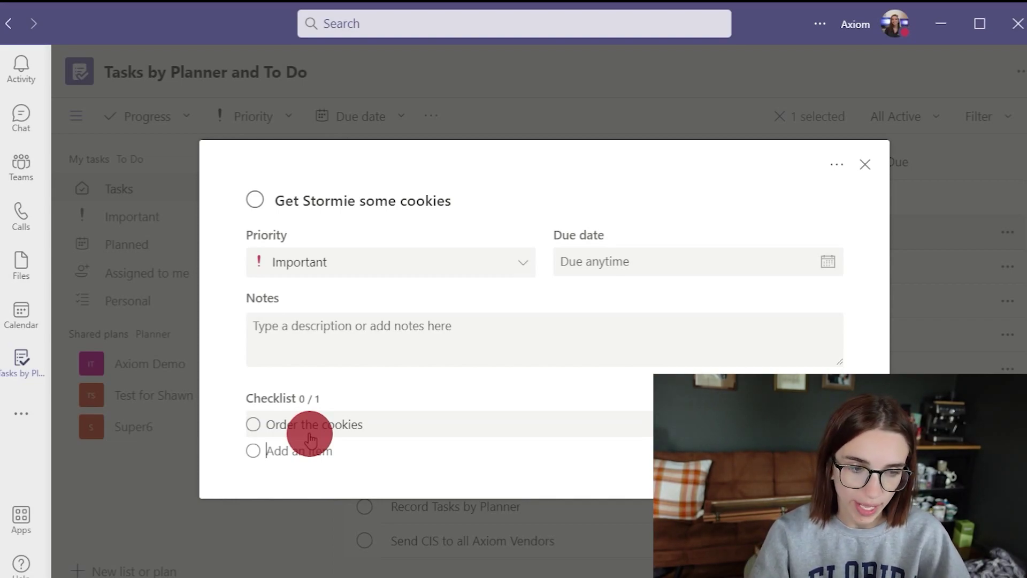
{"action": "type", "text": "Send email to Stormie"}
{"action": "key", "text": "Return"}
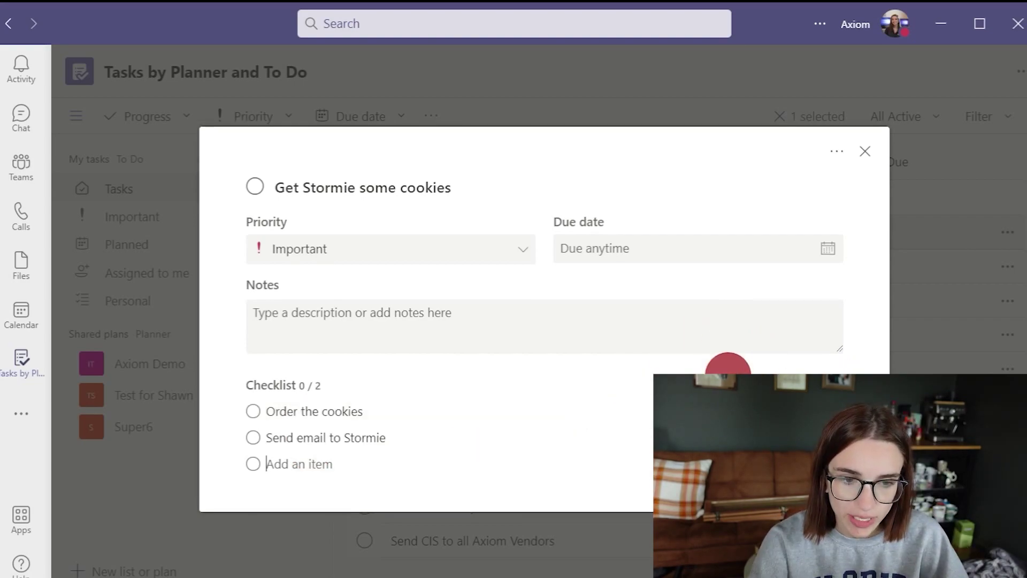
{"action": "left_click_drag", "start_coordinate": [291, 404], "coordinate": [309, 392]}
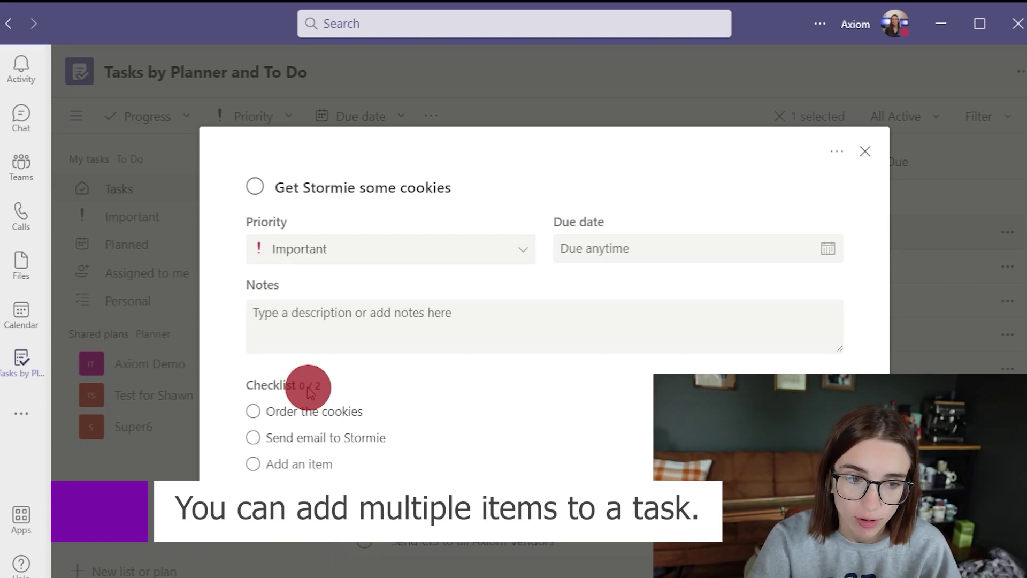
{"action": "left_click", "coordinate": [254, 412]}
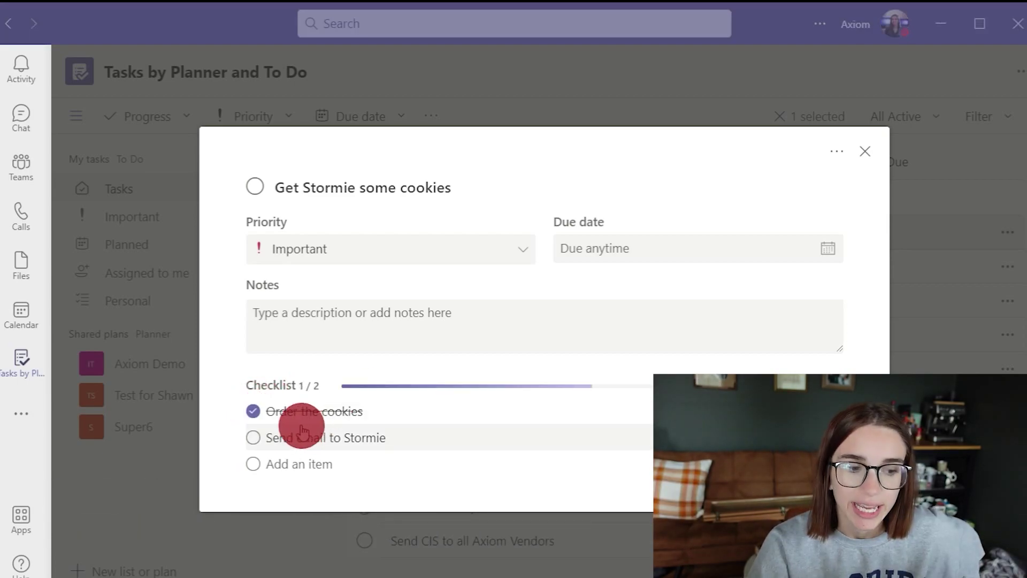
- Show the shareable link for the cookies task without copying it, and close the task details
{"action": "left_click", "coordinate": [830, 158]}
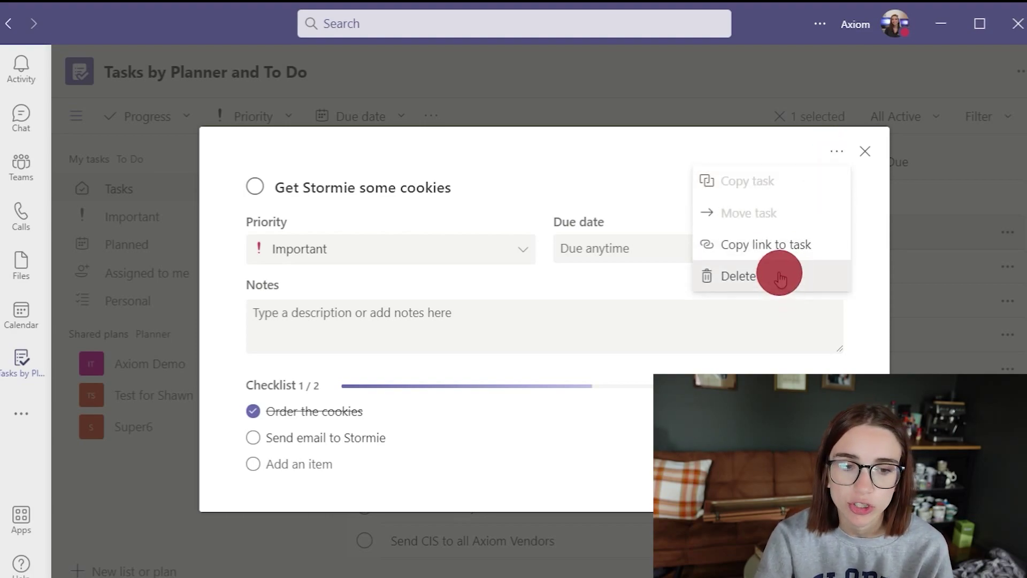
{"action": "left_click", "coordinate": [783, 247]}
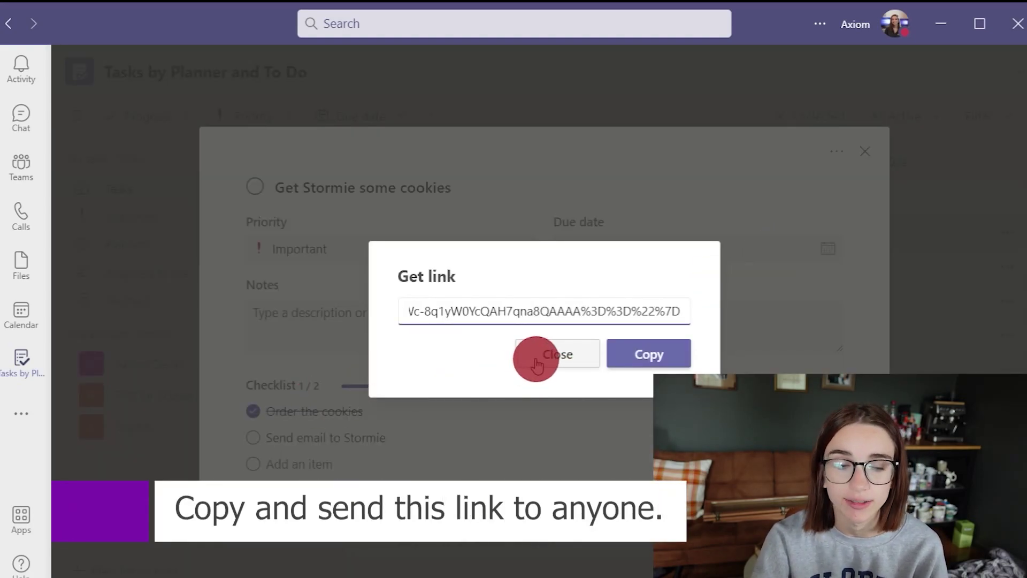
{"action": "left_click", "coordinate": [537, 365]}
{"action": "left_click", "coordinate": [251, 473]}
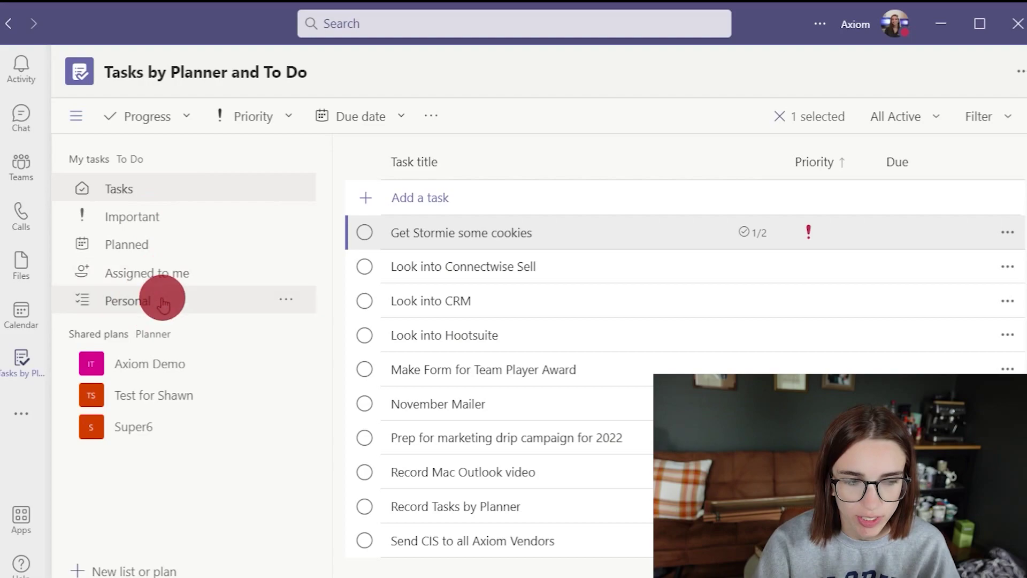
- Review the Important, Planned, Assigned to me, Tasks and Personal lists under My tasks
{"action": "left_click", "coordinate": [142, 228]}
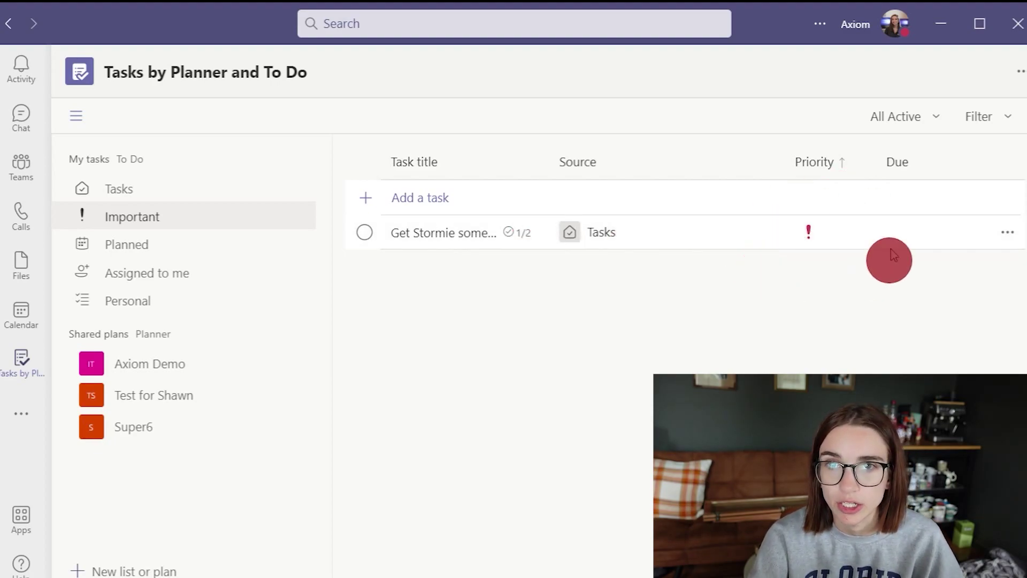
{"action": "left_click", "coordinate": [151, 244]}
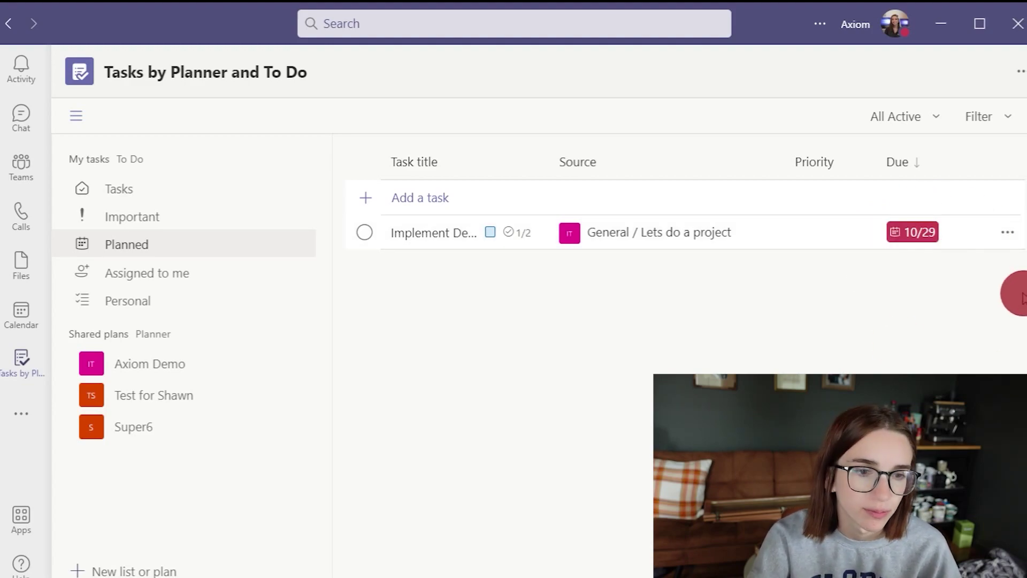
{"action": "left_click", "coordinate": [208, 280]}
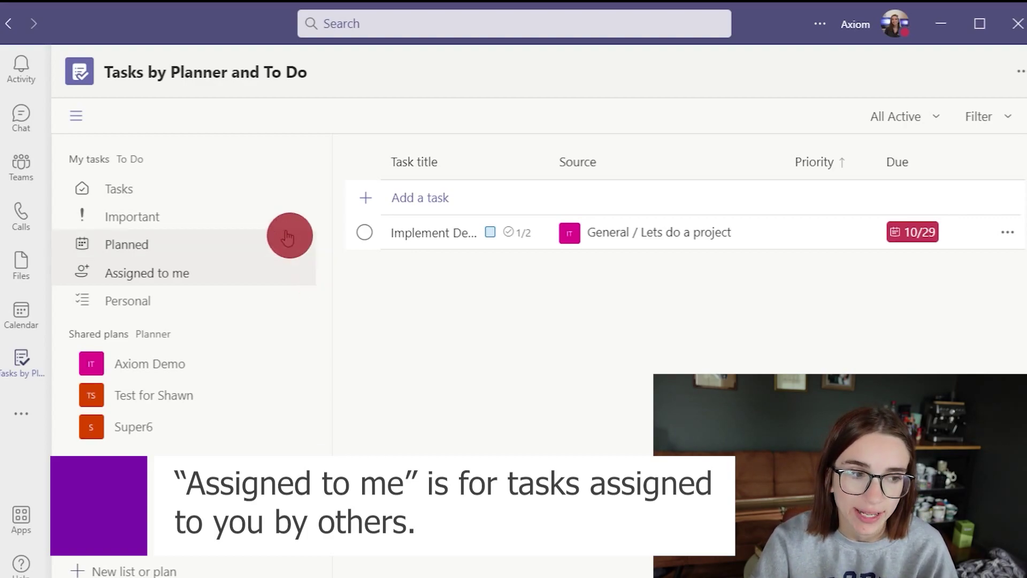
{"action": "left_click", "coordinate": [220, 191]}
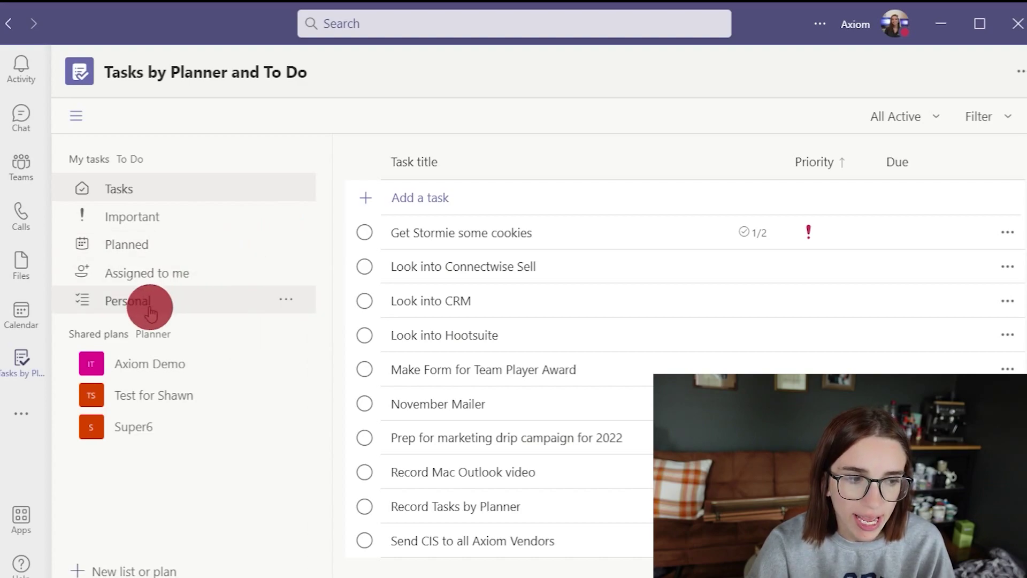
{"action": "left_click", "coordinate": [196, 299]}
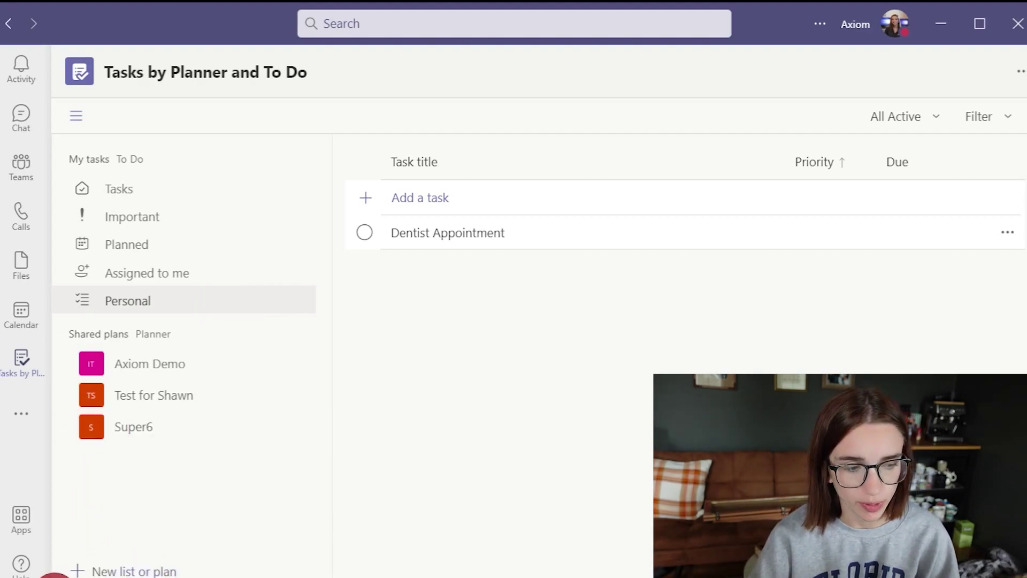
- View the options for creating a new list or plan, and dismiss the form without creating anything
{"action": "left_click", "coordinate": [76, 569]}
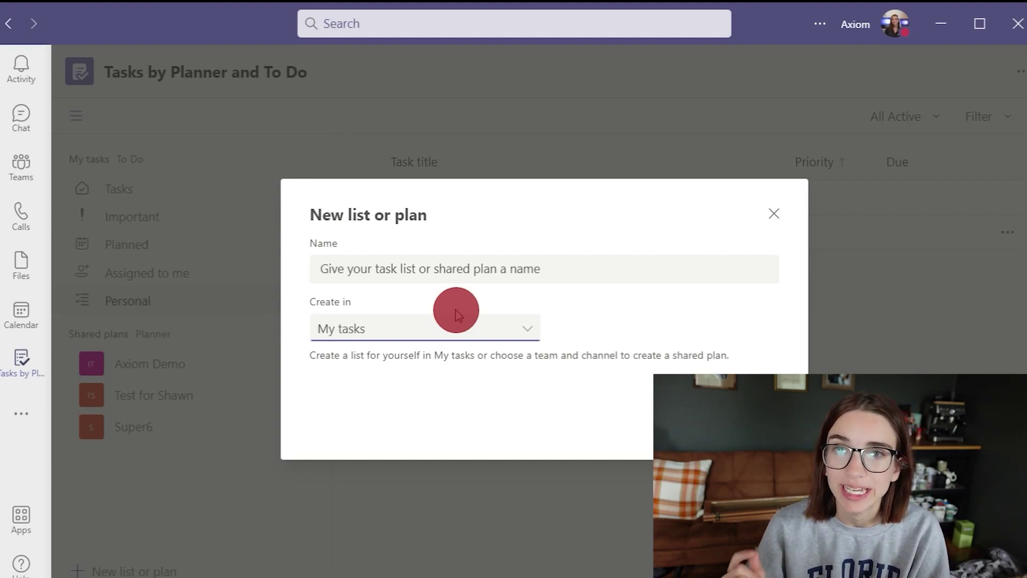
{"action": "key", "text": "Escape"}
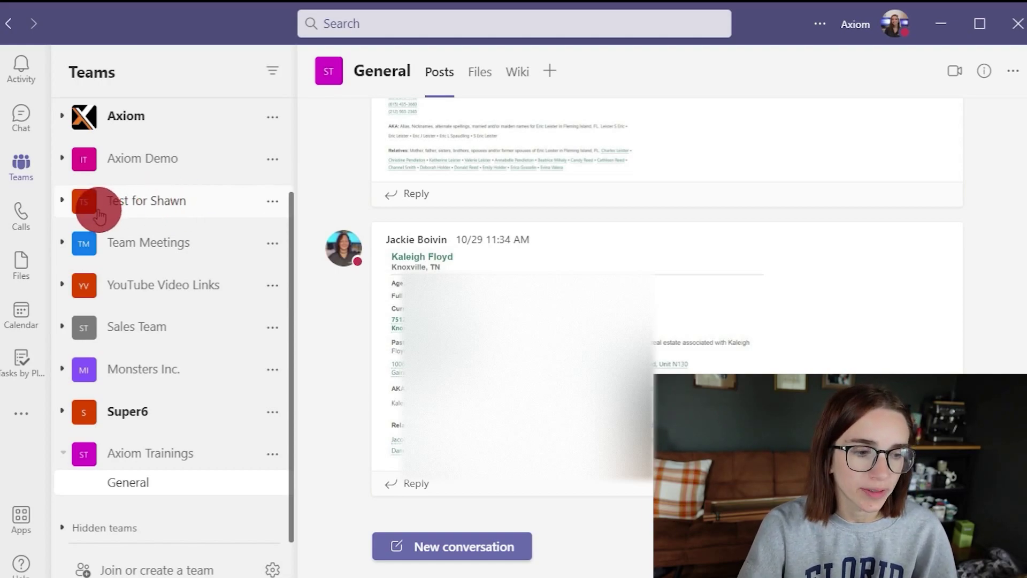
- Start adding a Tasks by Planner and To Do tab to the General channel of the TS test team
{"action": "left_click", "coordinate": [66, 201]}
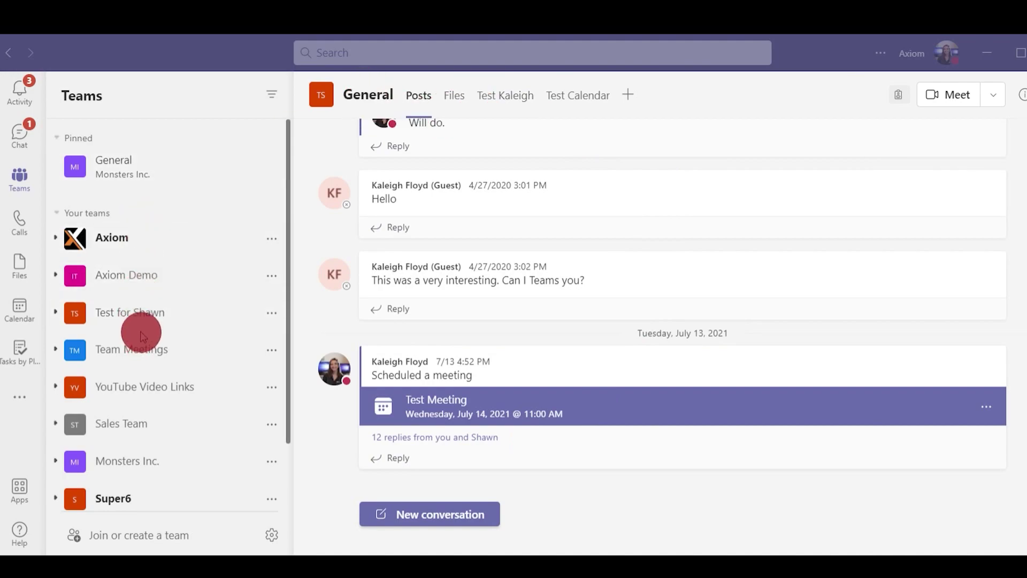
{"action": "left_click", "coordinate": [636, 97]}
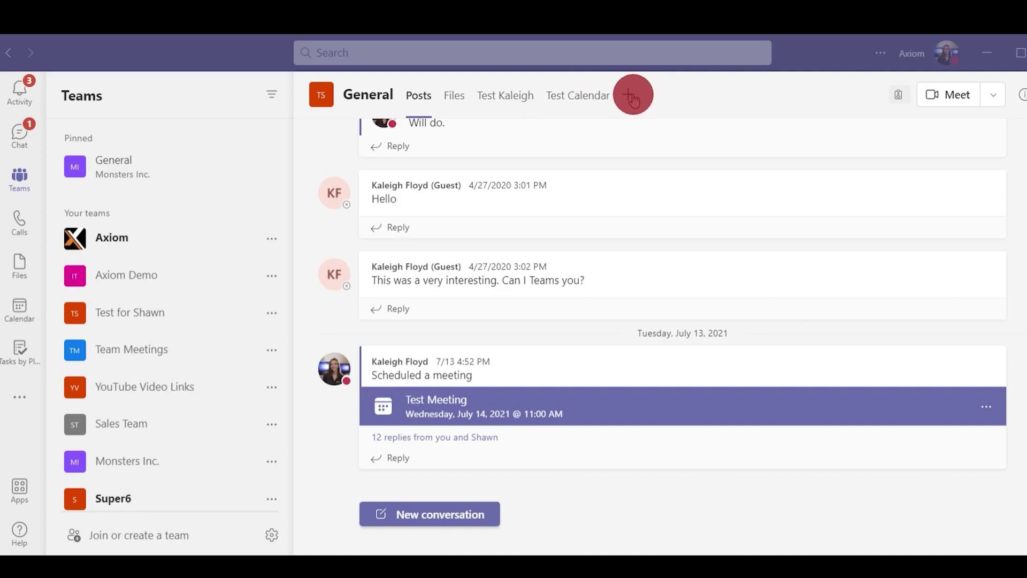
{"action": "left_click", "coordinate": [626, 99]}
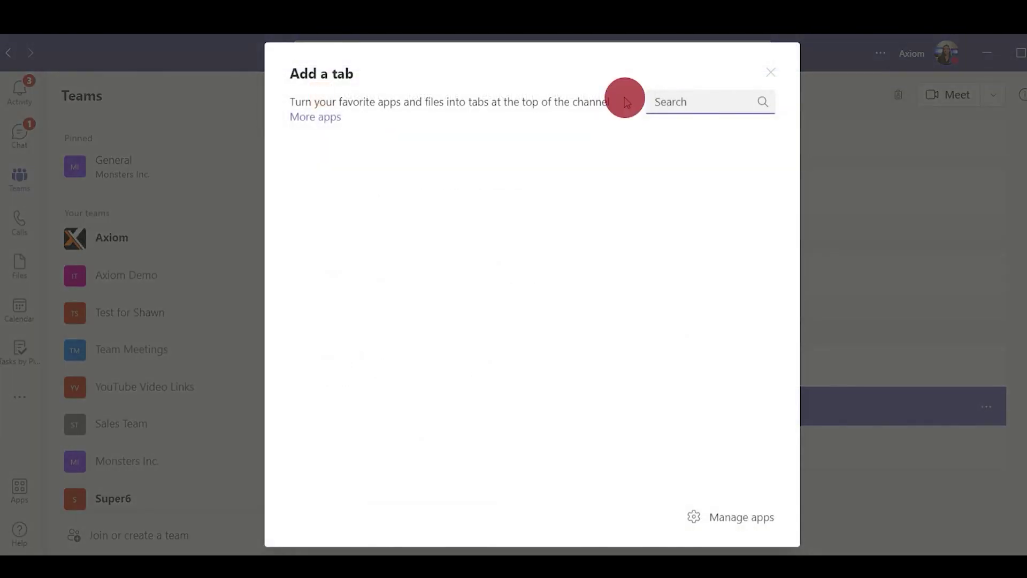
{"action": "left_click", "coordinate": [552, 160]}
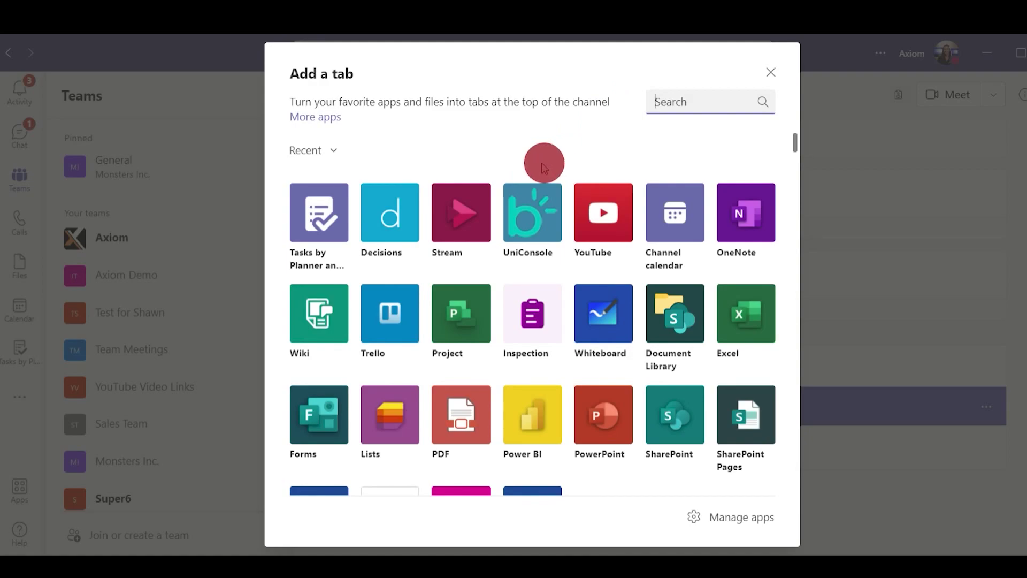
{"action": "left_click", "coordinate": [329, 236]}
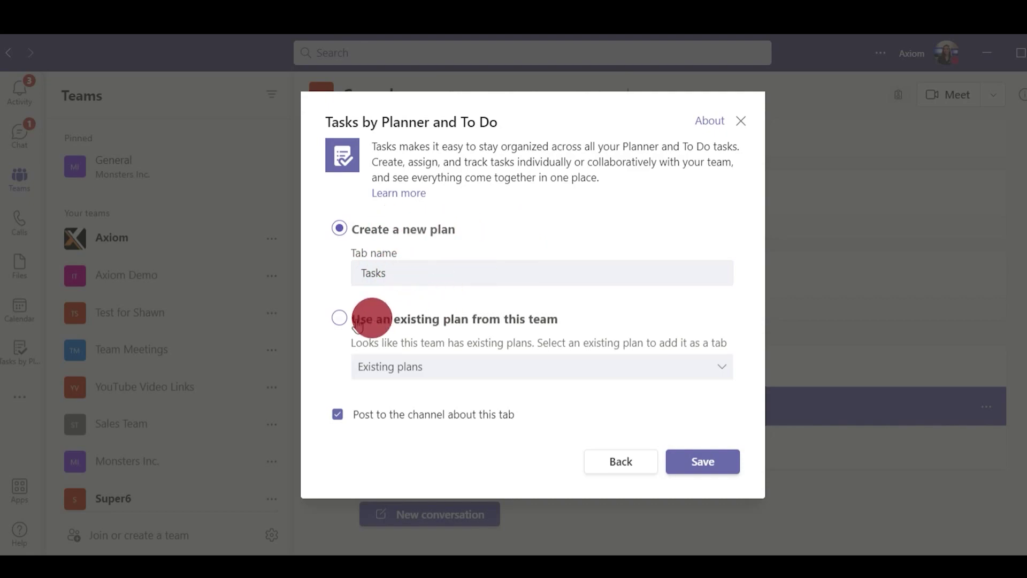
- Create a new plan tab named "Test For Video" without posting about it to the channel
{"action": "left_click", "coordinate": [532, 318]}
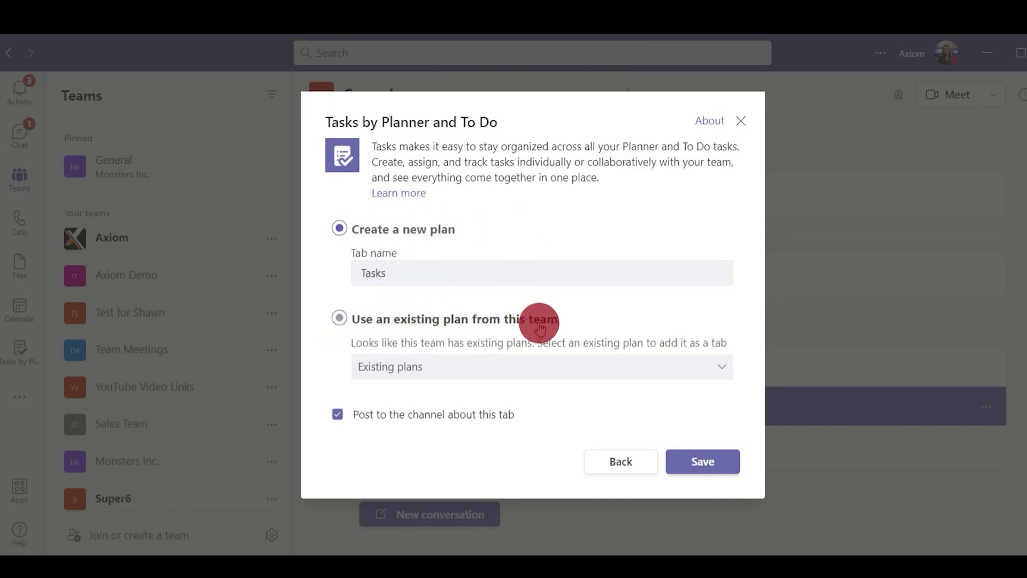
{"action": "double_click", "coordinate": [399, 272]}
{"action": "type", "text": "Te"}
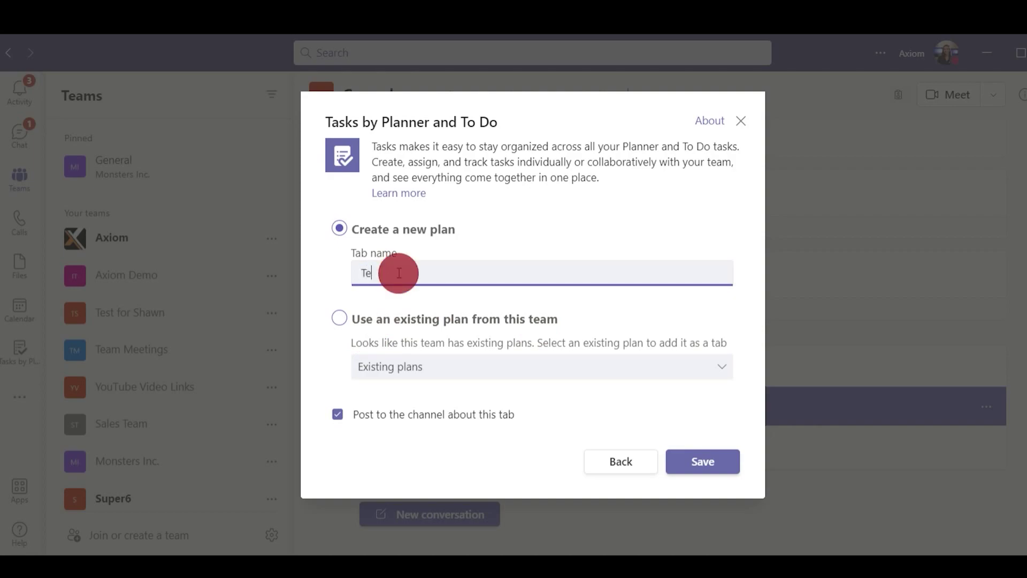
{"action": "type", "text": "st For Video"}
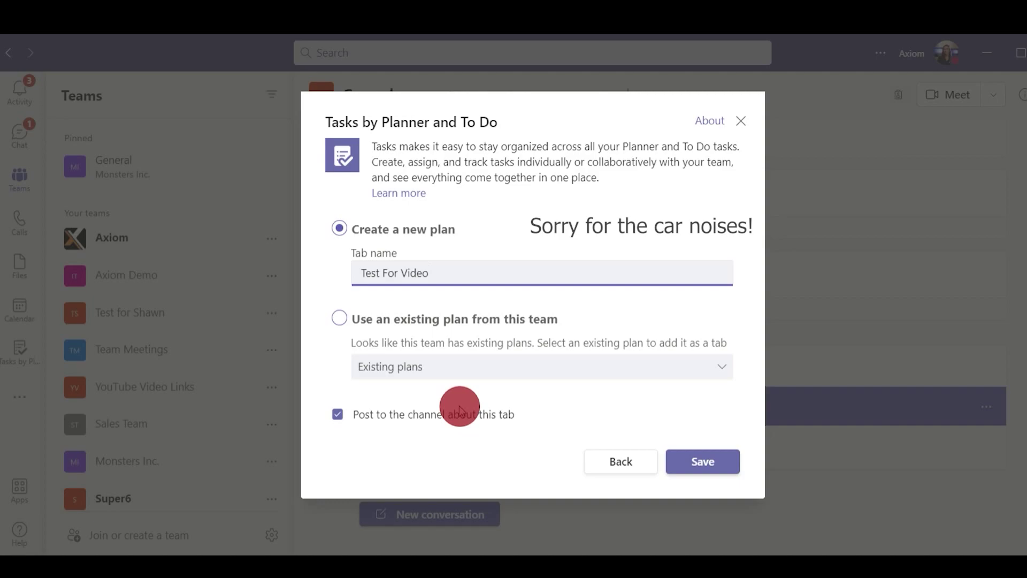
{"action": "left_click", "coordinate": [486, 417]}
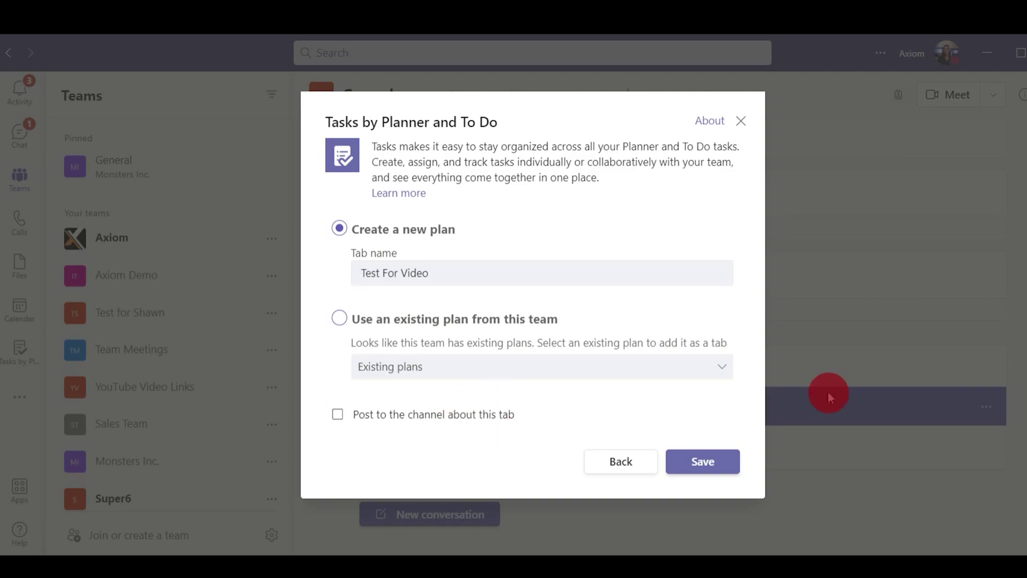
{"action": "left_click", "coordinate": [723, 470]}
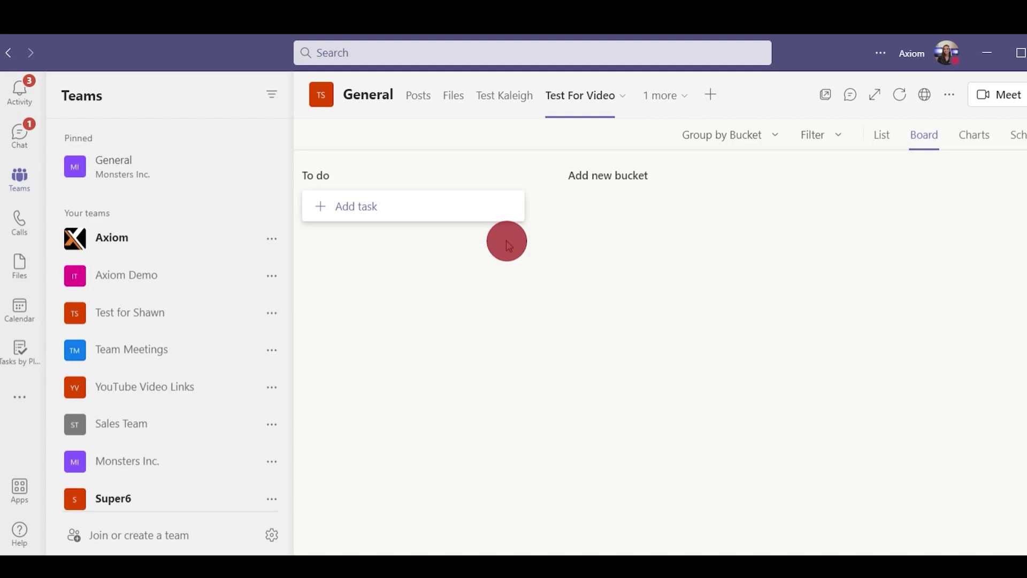
- Open the channel's existing test plan and inspect its completed tasks, collapsing the list when done
{"action": "left_click", "coordinate": [550, 79]}
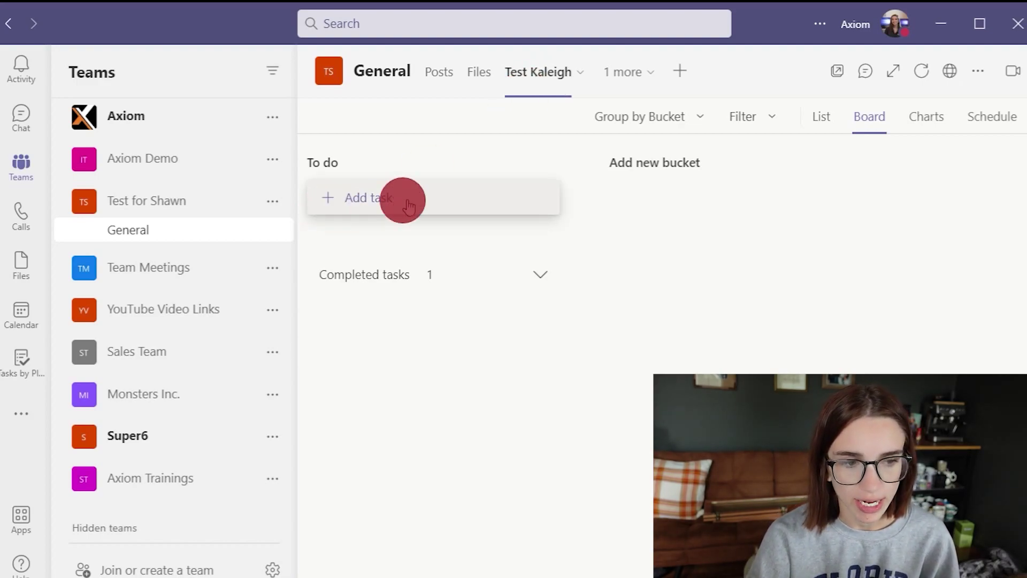
{"action": "left_click", "coordinate": [387, 275]}
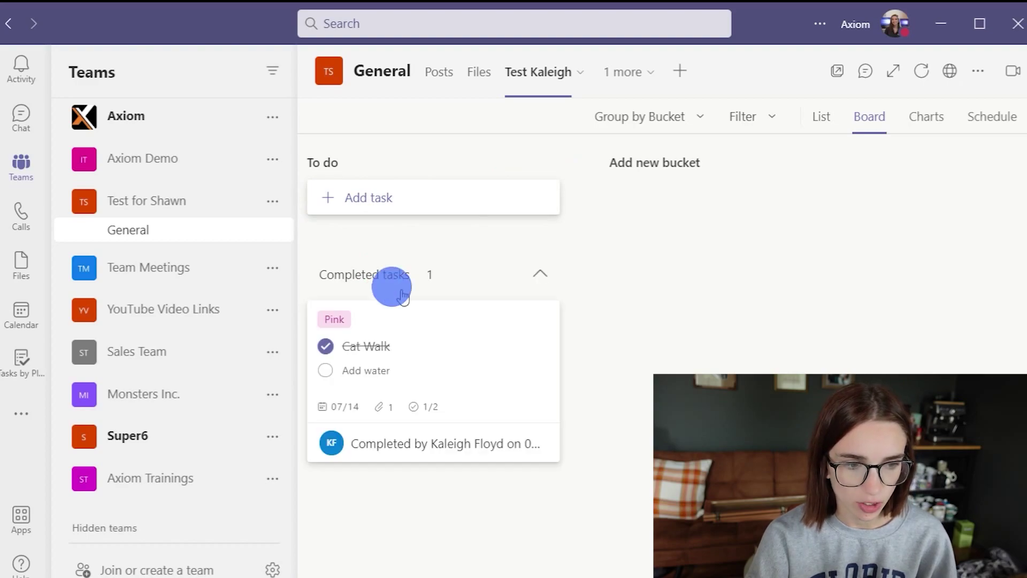
{"action": "left_click", "coordinate": [510, 282]}
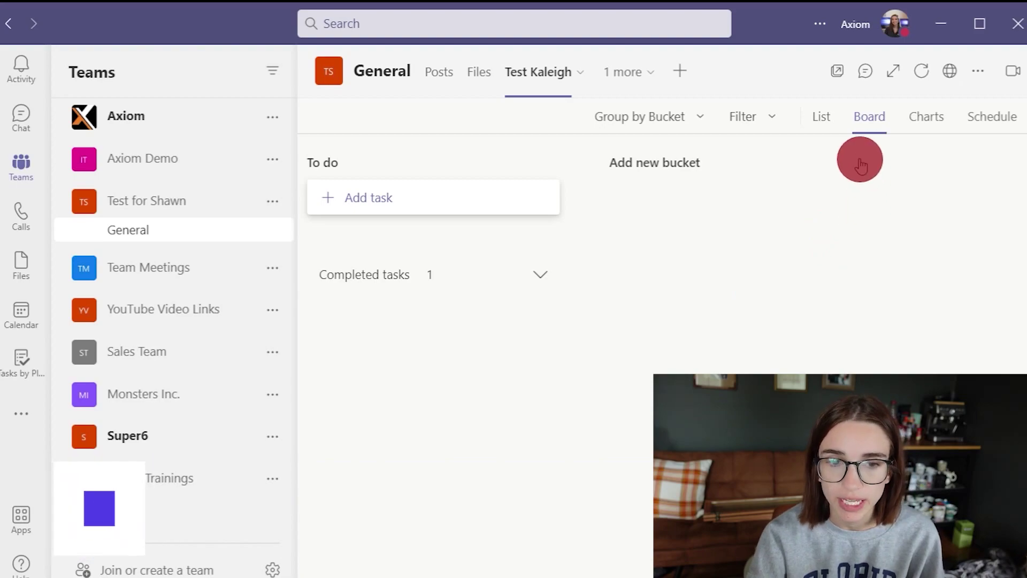
- Look through the plan's List, Board and Charts views, ending on the November 2021 monthly schedule
{"action": "left_click", "coordinate": [820, 119]}
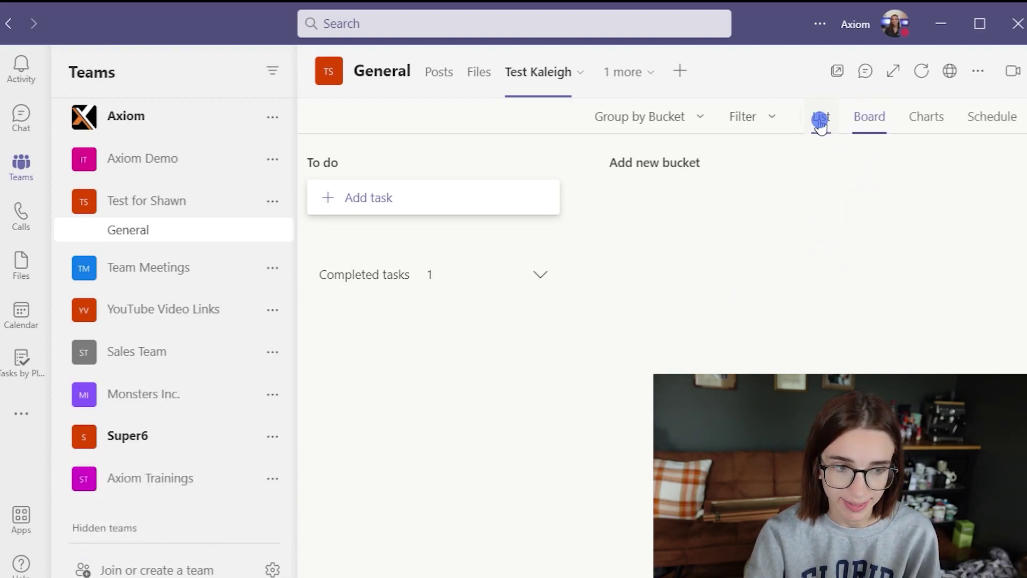
{"action": "left_click", "coordinate": [879, 123]}
{"action": "left_click", "coordinate": [925, 117]}
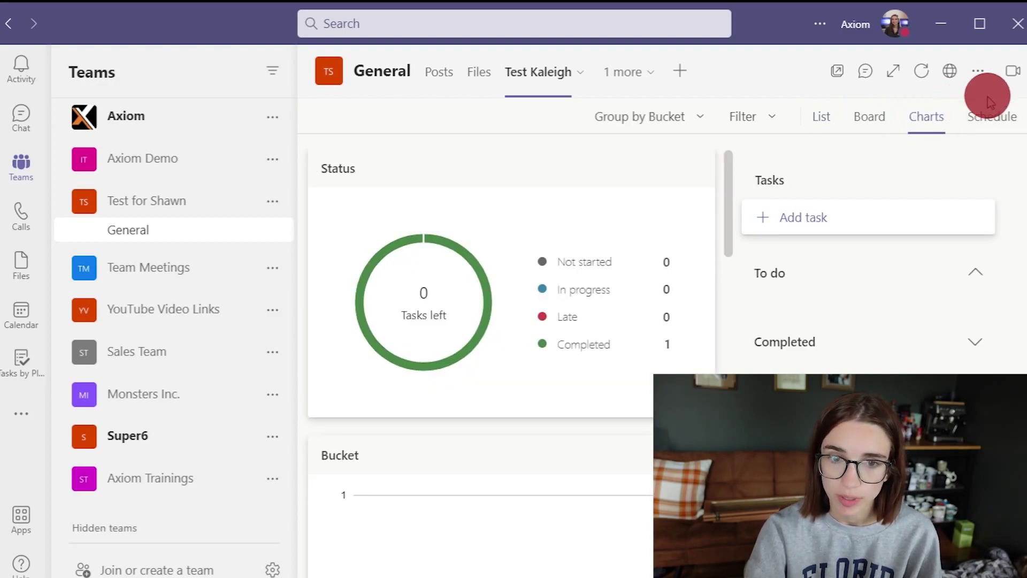
{"action": "left_click", "coordinate": [992, 119]}
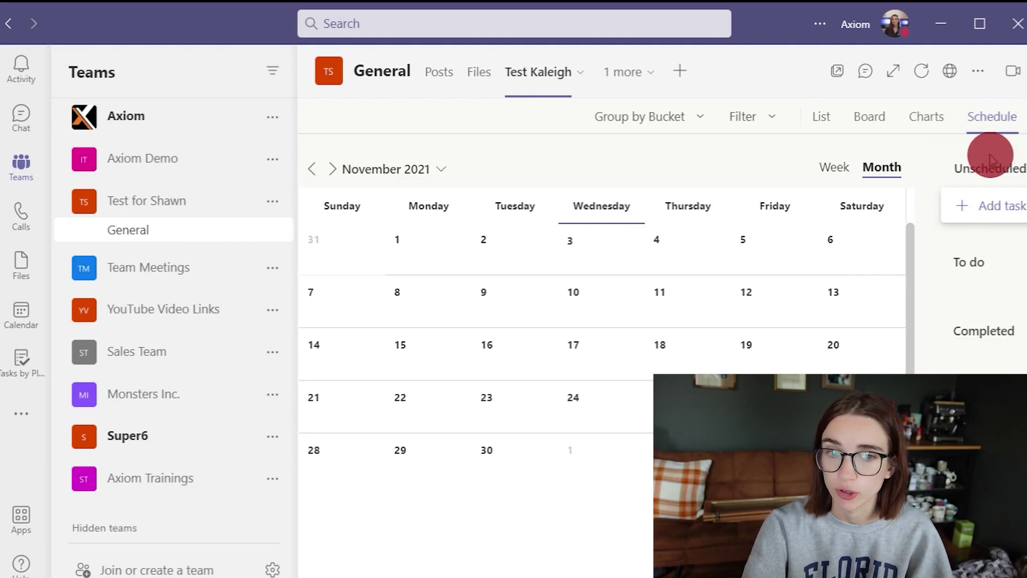
- Review the plan's charts of task status, buckets, priority and members
{"action": "left_click", "coordinate": [922, 144]}
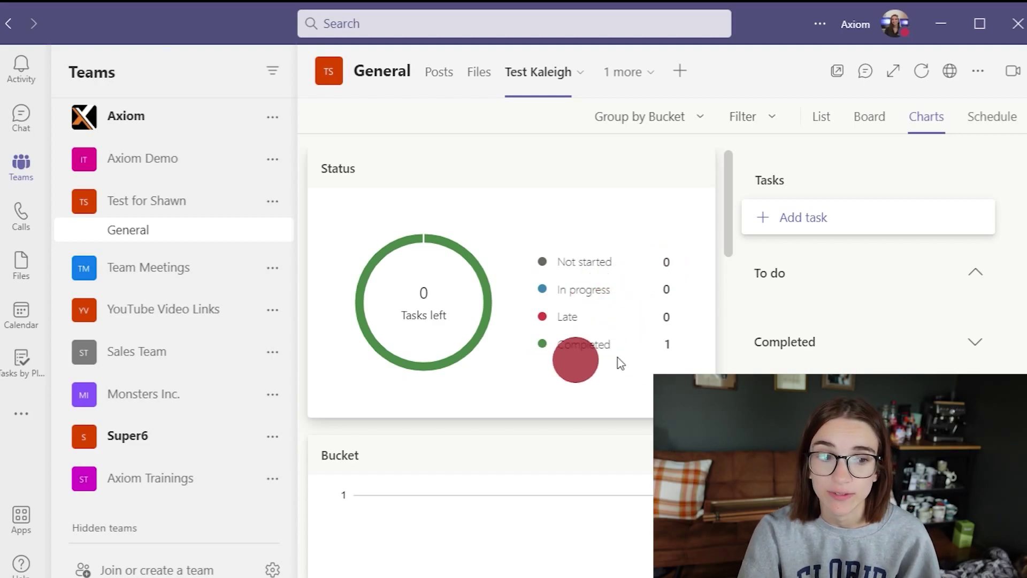
{"action": "scroll", "coordinate": [616, 300], "scroll_direction": "down", "scroll_amount": 4}
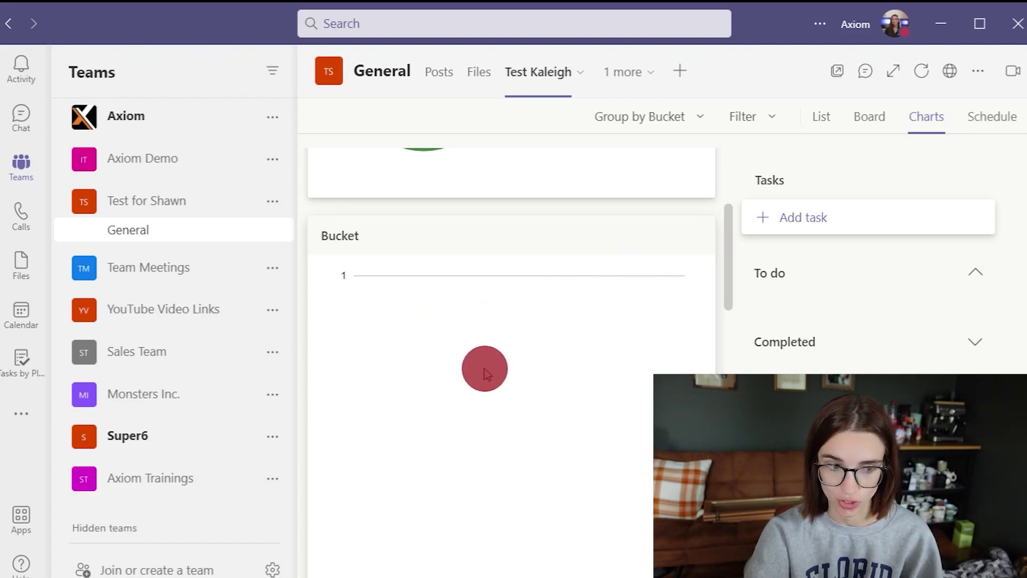
{"action": "scroll", "coordinate": [529, 319], "scroll_direction": "down", "scroll_amount": 3}
{"action": "scroll", "coordinate": [522, 343], "scroll_direction": "down", "scroll_amount": 6}
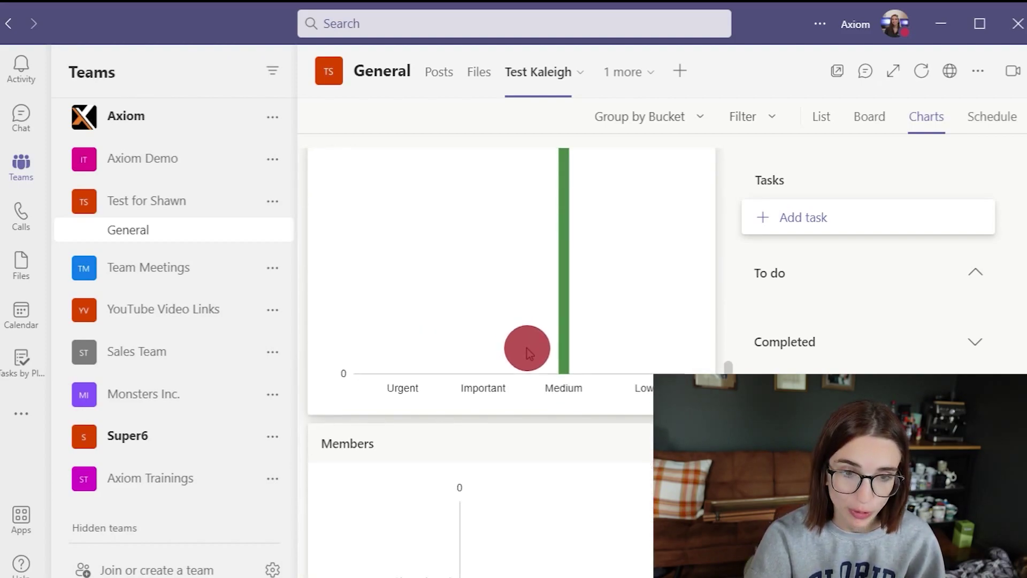
- Compare the plan's board layout with its list layout, and examine the list's assignment, priority, due date and bucket columns
{"action": "left_click", "coordinate": [879, 120]}
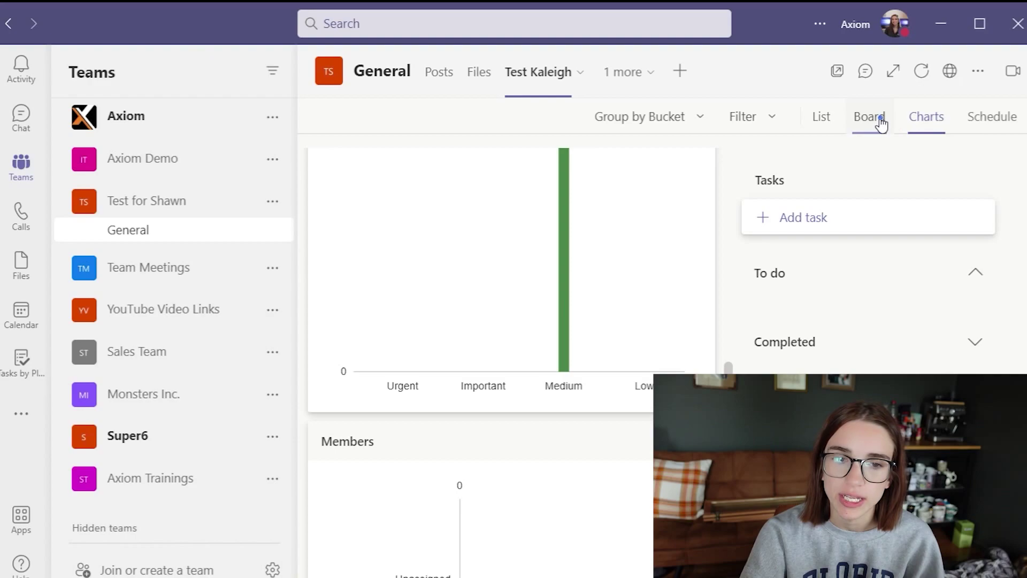
{"action": "left_click", "coordinate": [539, 386]}
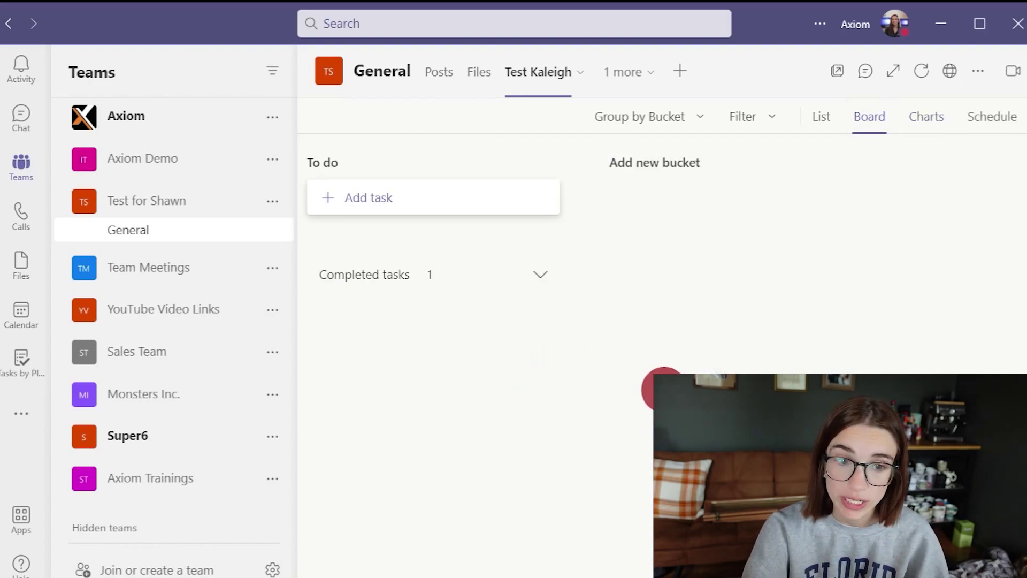
{"action": "left_click", "coordinate": [816, 121]}
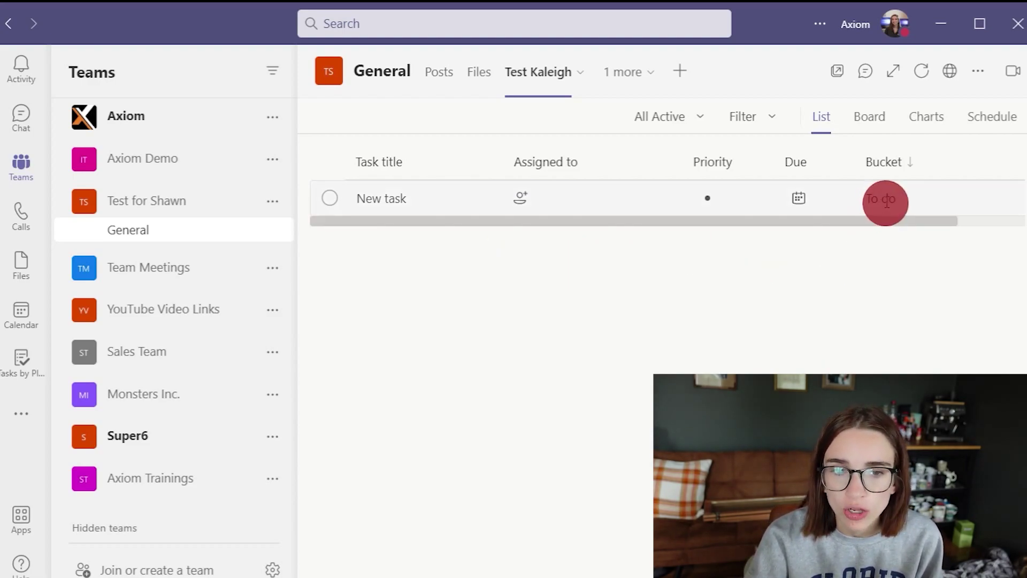
{"action": "left_click", "coordinate": [900, 155]}
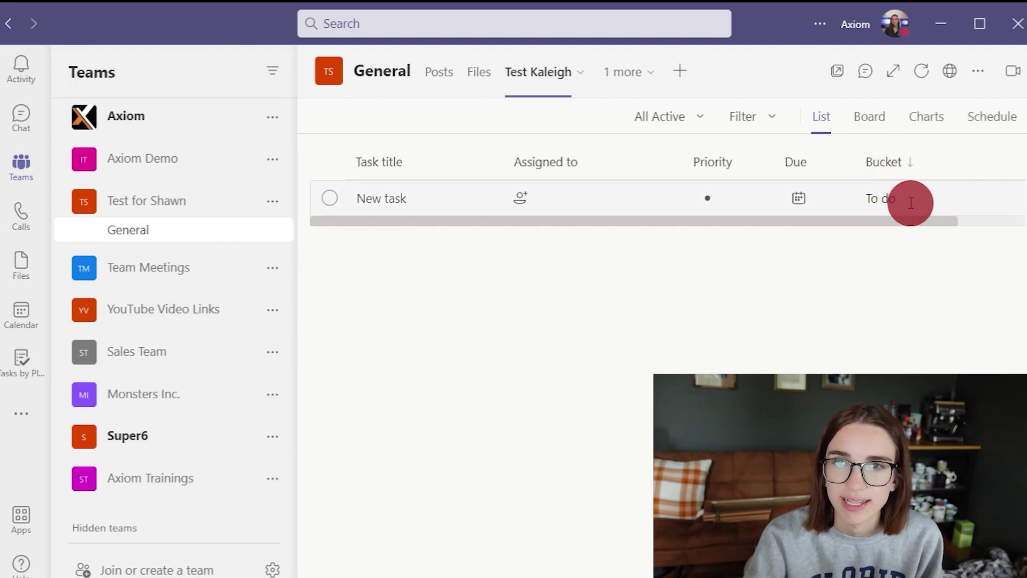